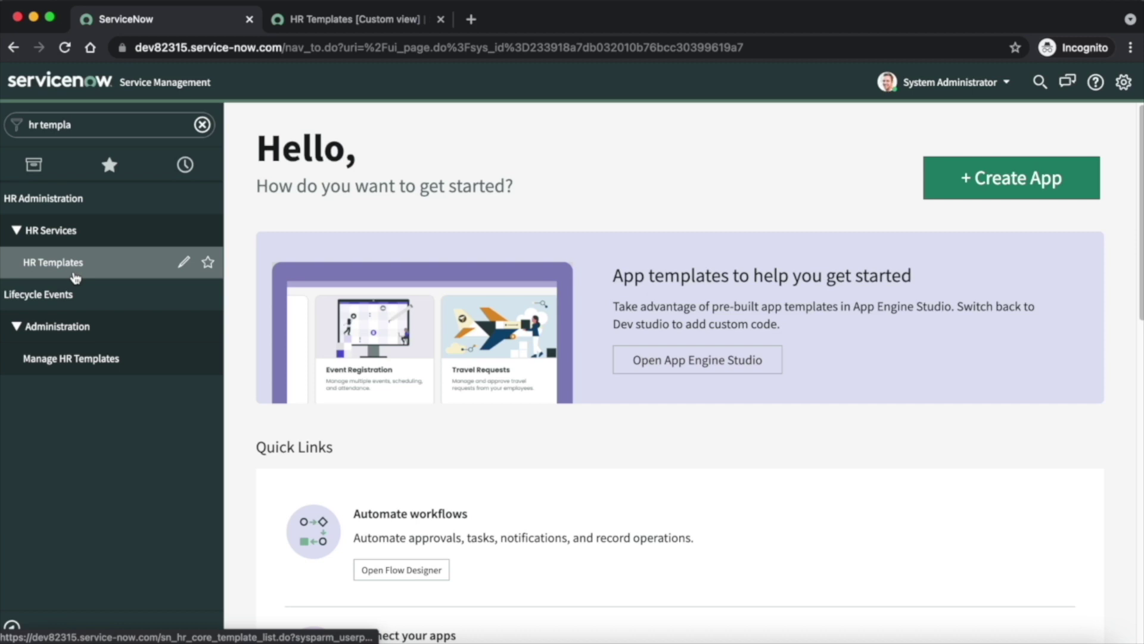
Step: Start a new HR template record and name it "Medical Reimbursement"
{"action": "left_click", "coordinate": [328, 24]}
{"action": "left_click", "coordinate": [181, 81]}
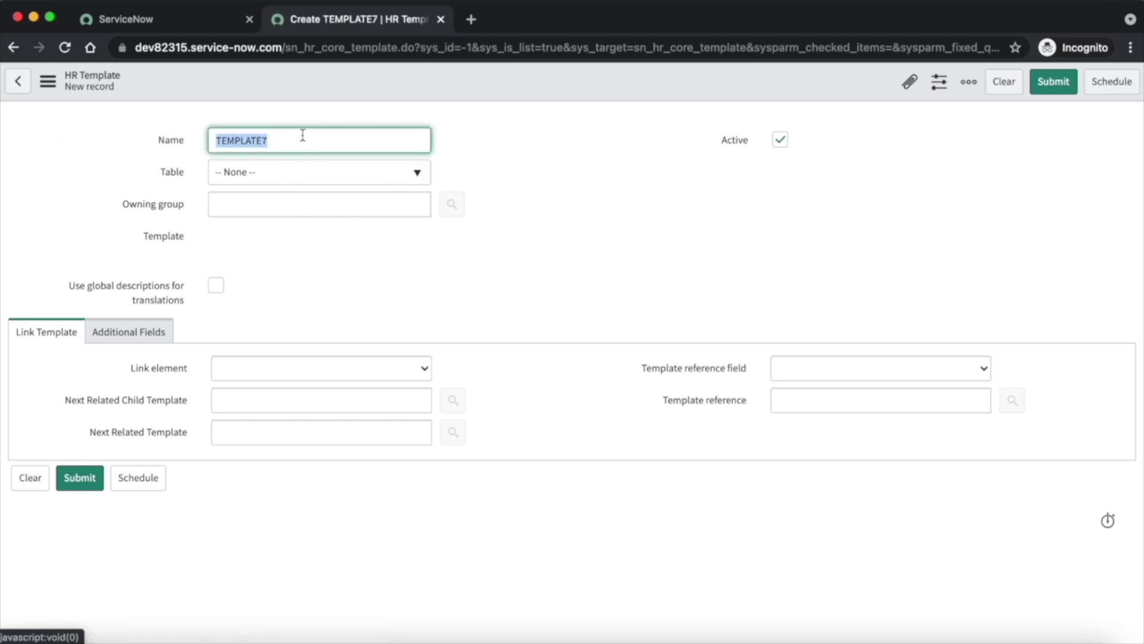
{"action": "type", "text": "Me"}
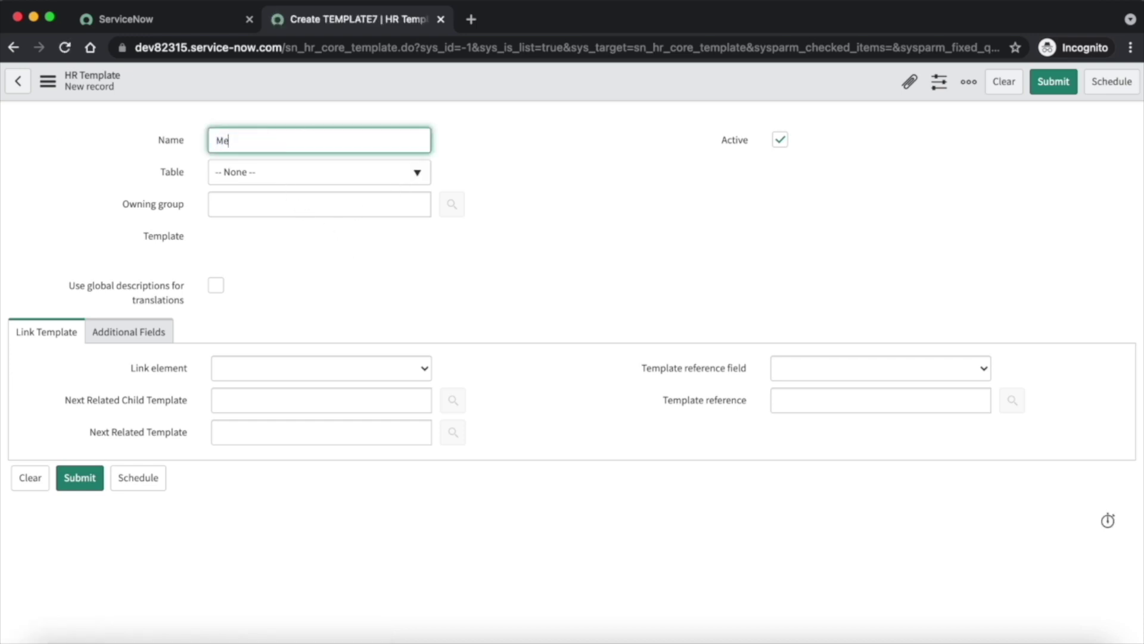
{"action": "type", "text": "dical Reimbursement"}
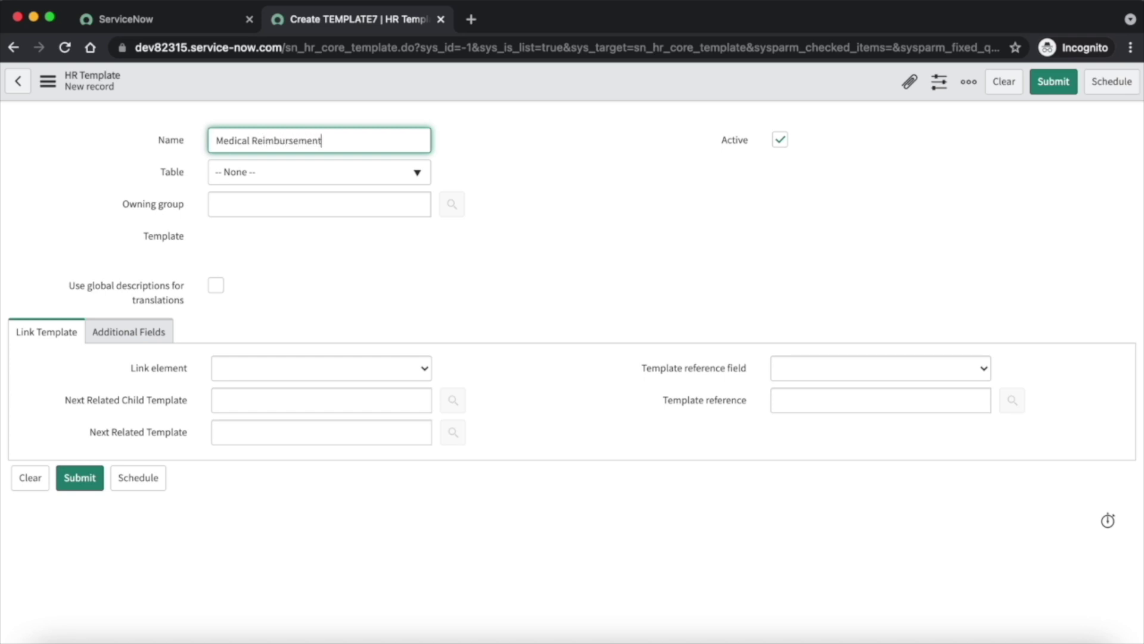
Step: Set the template's table to HR Total Rewards Case [sn_hr_core_case_total_rewards] and its owning group to HR Benefits
{"action": "left_click", "coordinate": [307, 177]}
{"action": "type", "text": "h"}
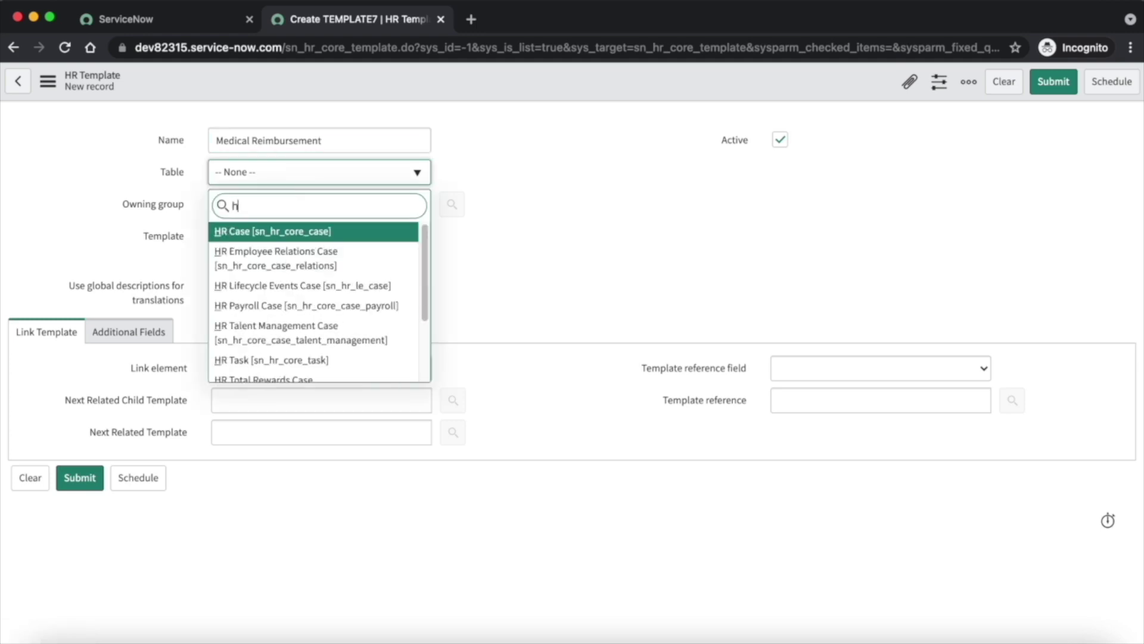
{"action": "type", "text": "r to"}
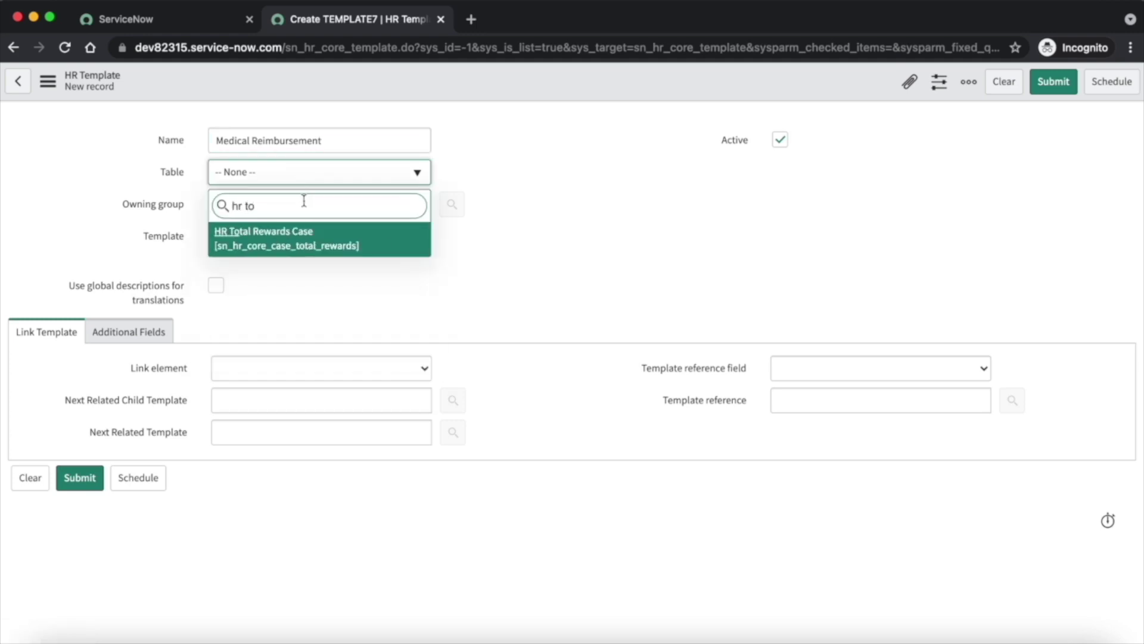
{"action": "left_click", "coordinate": [324, 236]}
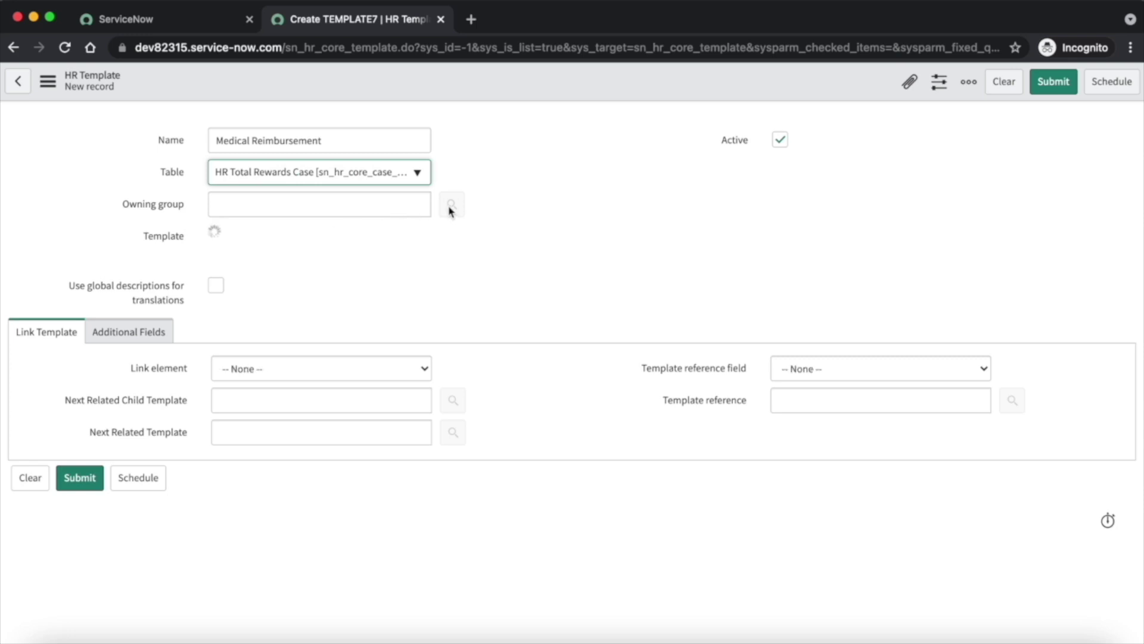
{"action": "left_click", "coordinate": [269, 210]}
{"action": "type", "text": "hr b"}
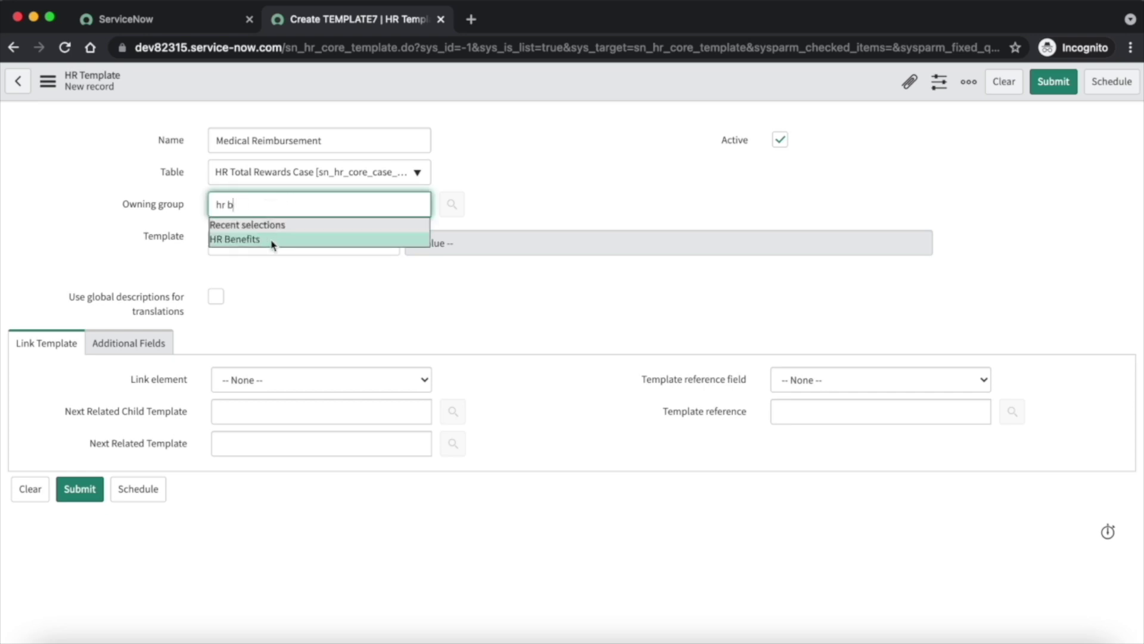
{"action": "left_click", "coordinate": [269, 240]}
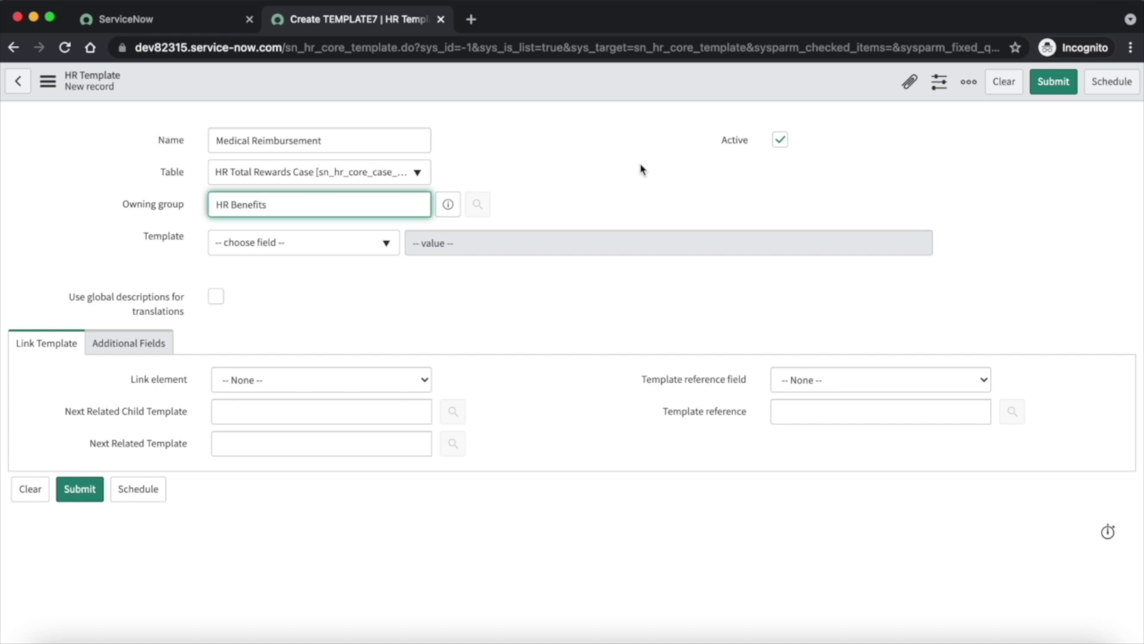
Step: Add the Short description field to the template with the value "Testing Medical reimbursement"
{"action": "left_click", "coordinate": [297, 257]}
{"action": "type", "text": "short"}
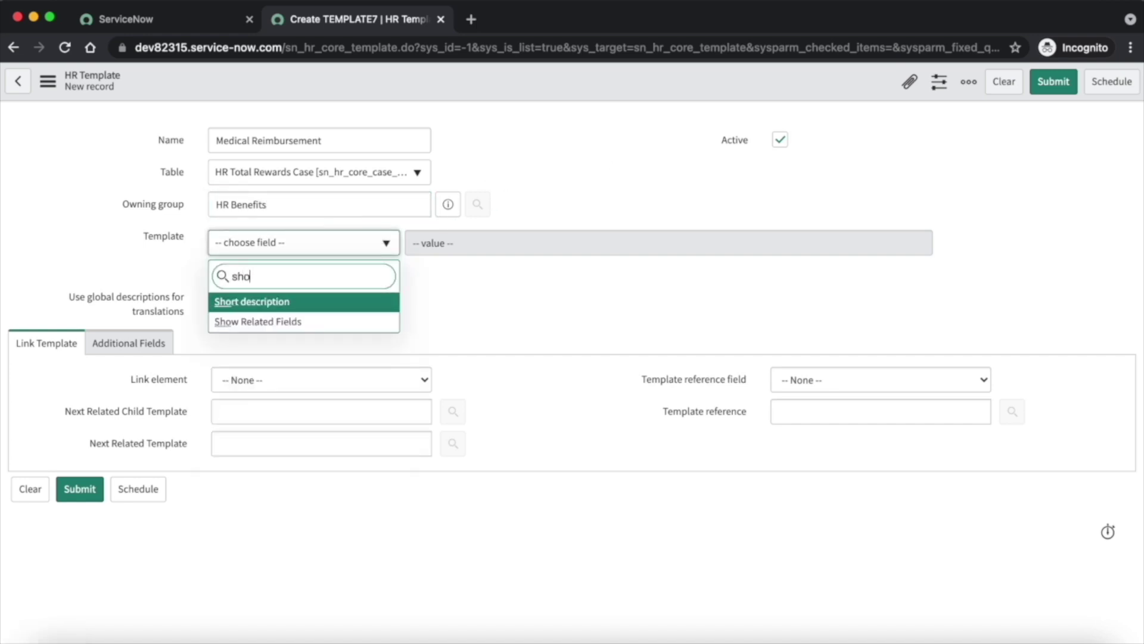
{"action": "left_click", "coordinate": [328, 312]}
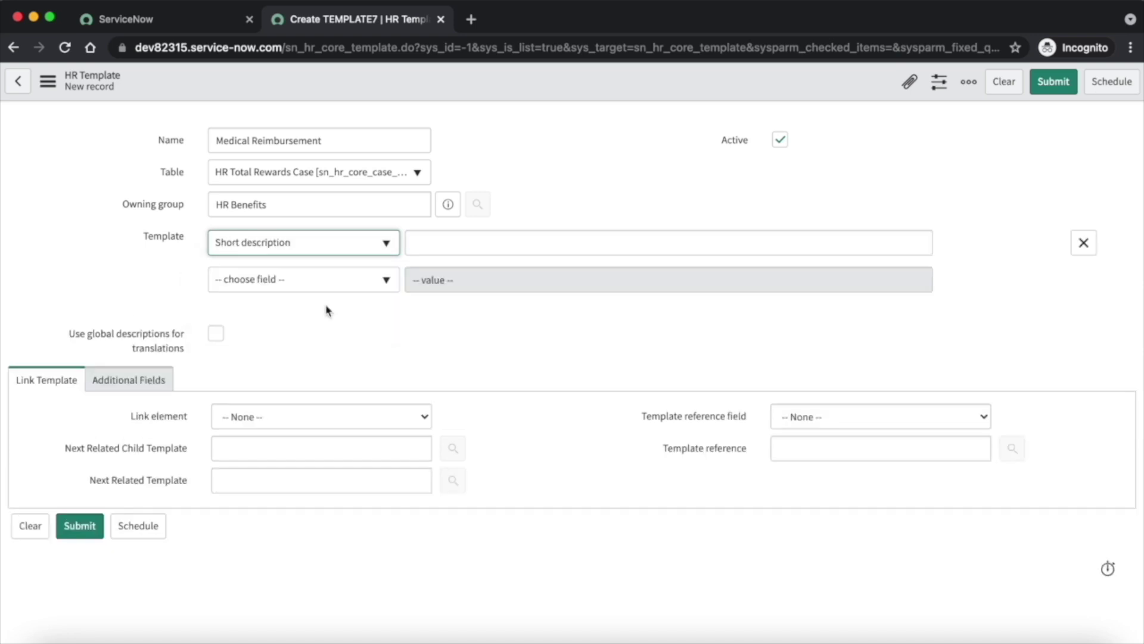
{"action": "left_click", "coordinate": [437, 248]}
{"action": "type", "text": "Testing"}
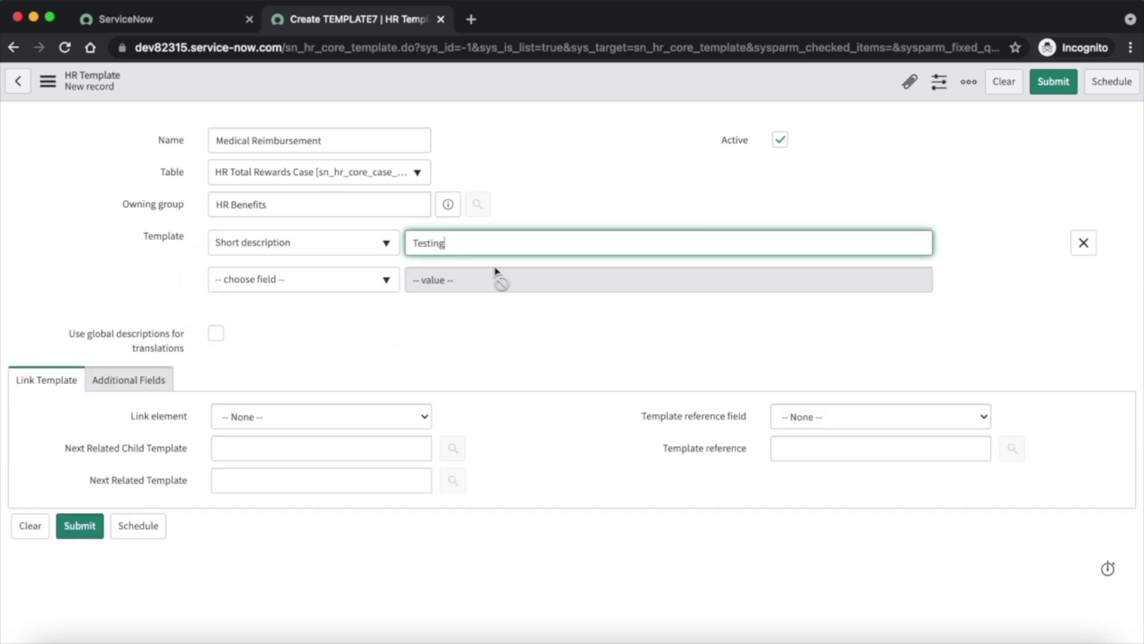
{"action": "type", "text": " Medical reimbursement"}
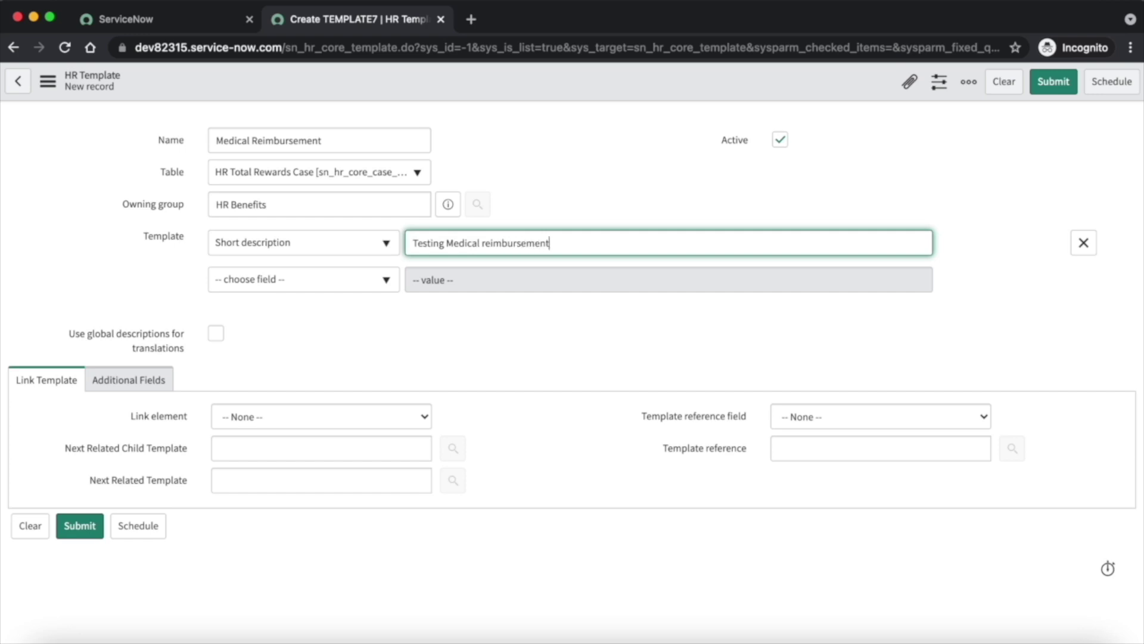
Step: Add the Priority field to the template with the value 3 - Moderate
{"action": "left_click", "coordinate": [316, 287]}
{"action": "type", "text": "prio"}
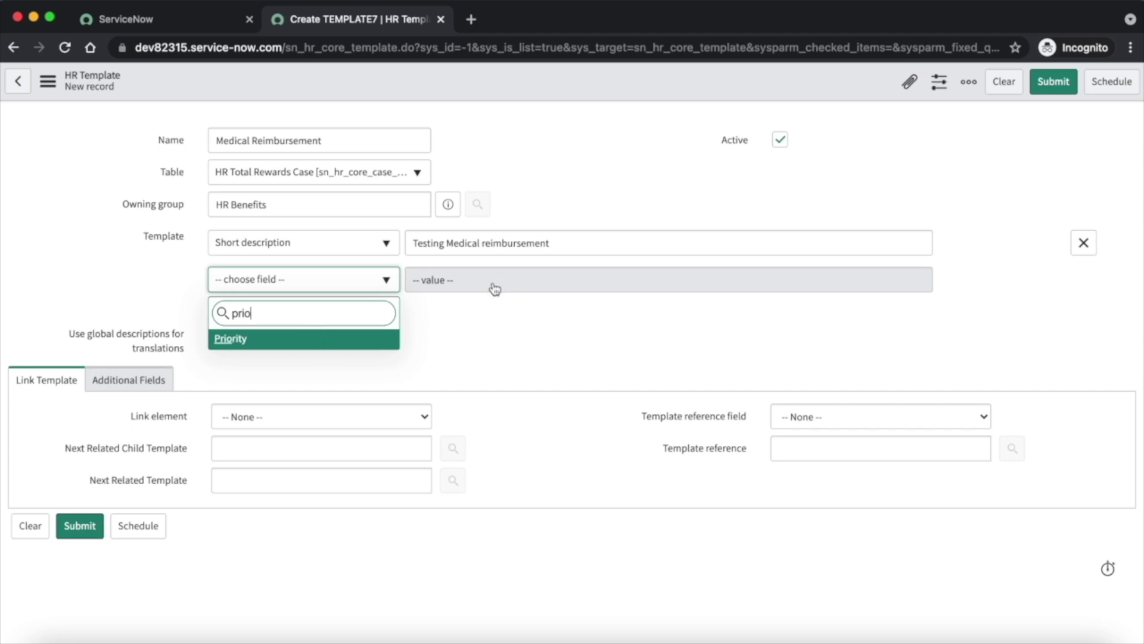
{"action": "key", "text": "Return"}
{"action": "left_click", "coordinate": [487, 290]}
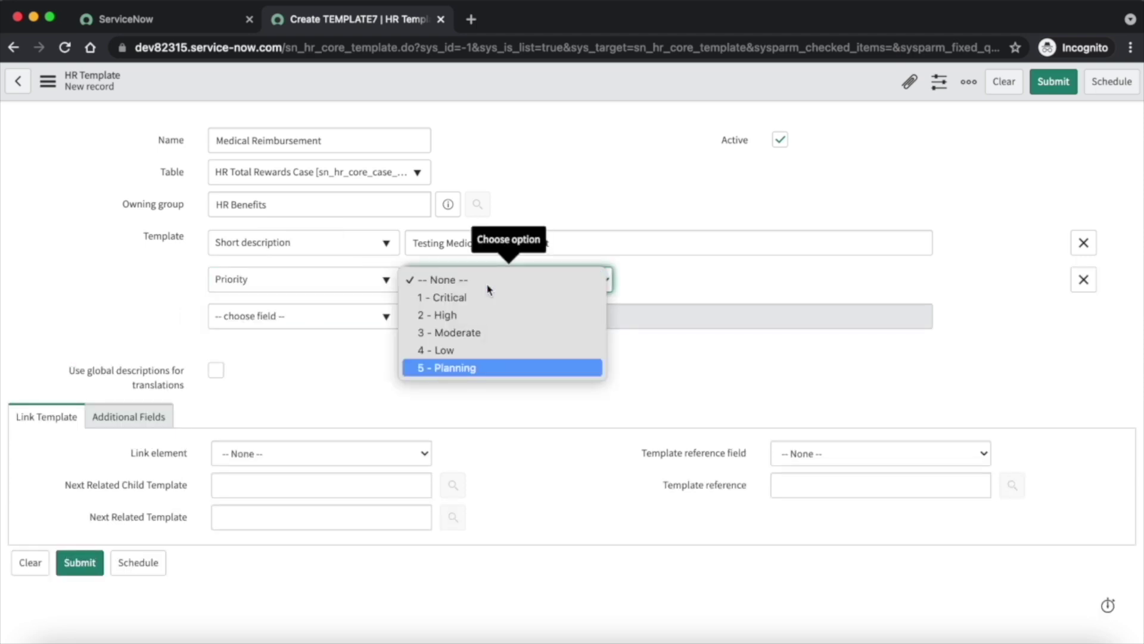
{"action": "left_click", "coordinate": [493, 332]}
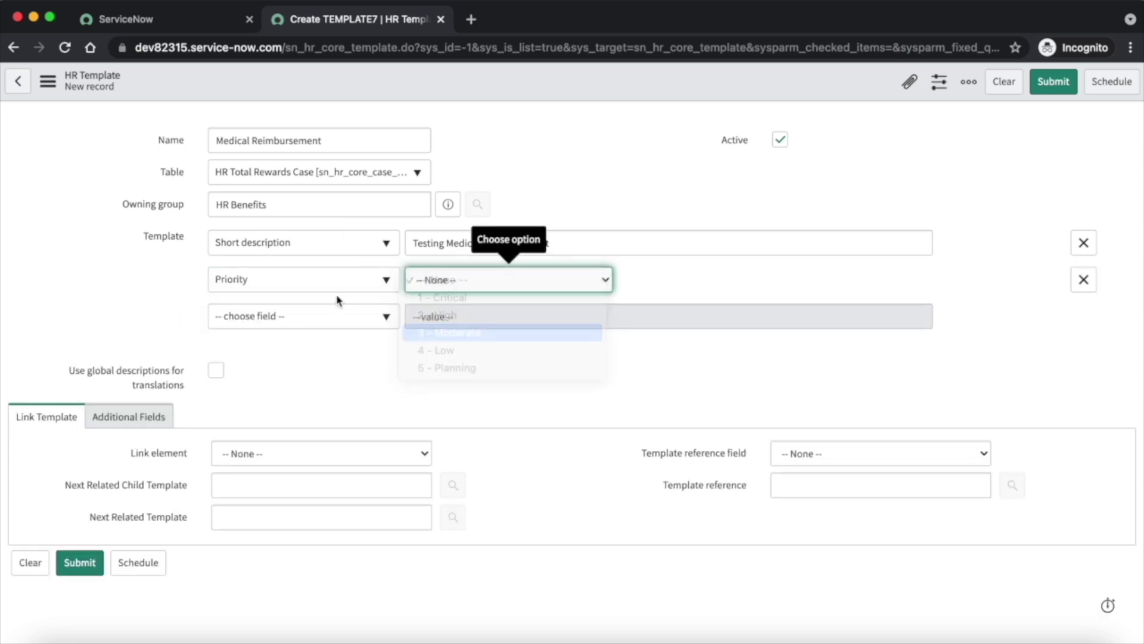
Step: Add the Assignment group field to the template with the value HR Benefits and submit the record
{"action": "left_click", "coordinate": [304, 319]}
{"action": "type", "text": "assi"}
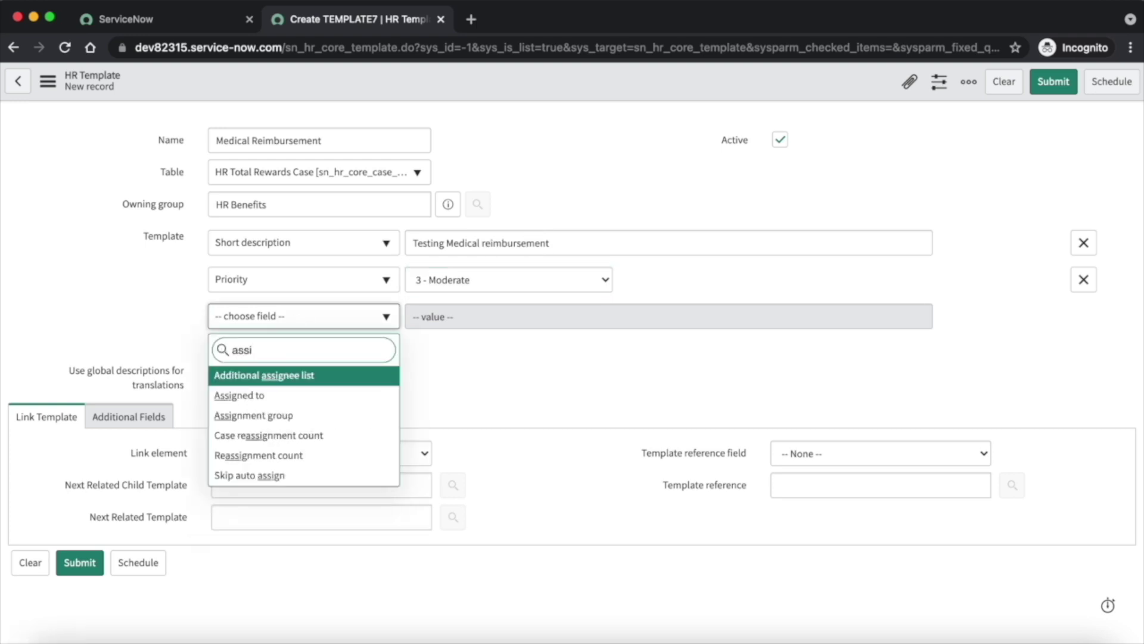
{"action": "left_click", "coordinate": [325, 416]}
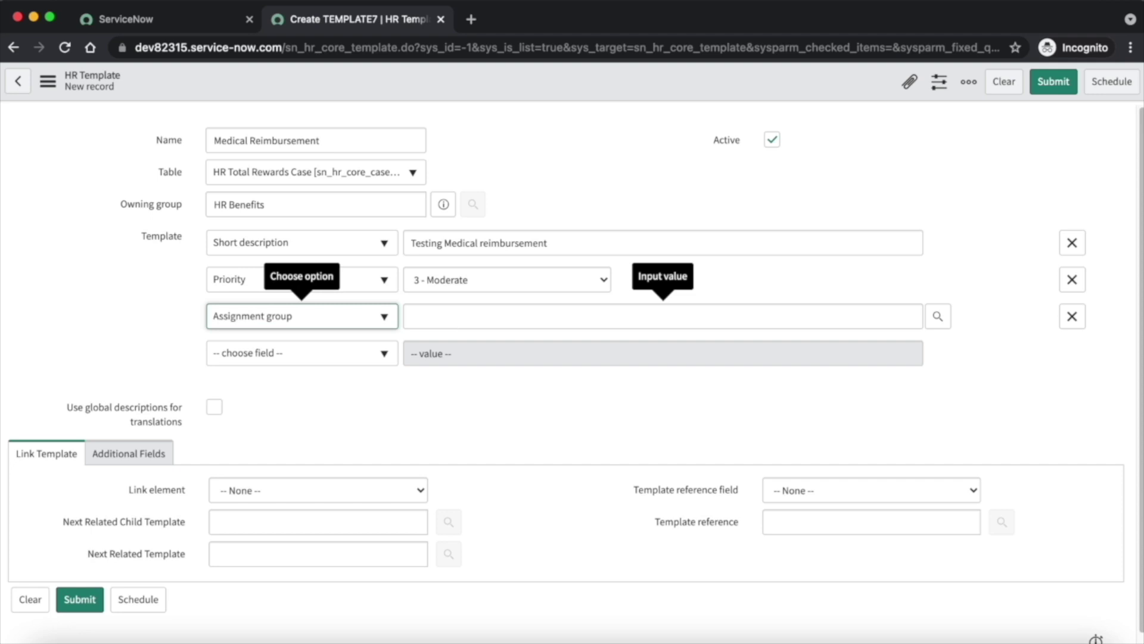
{"action": "left_click", "coordinate": [465, 317]}
{"action": "type", "text": "he"}
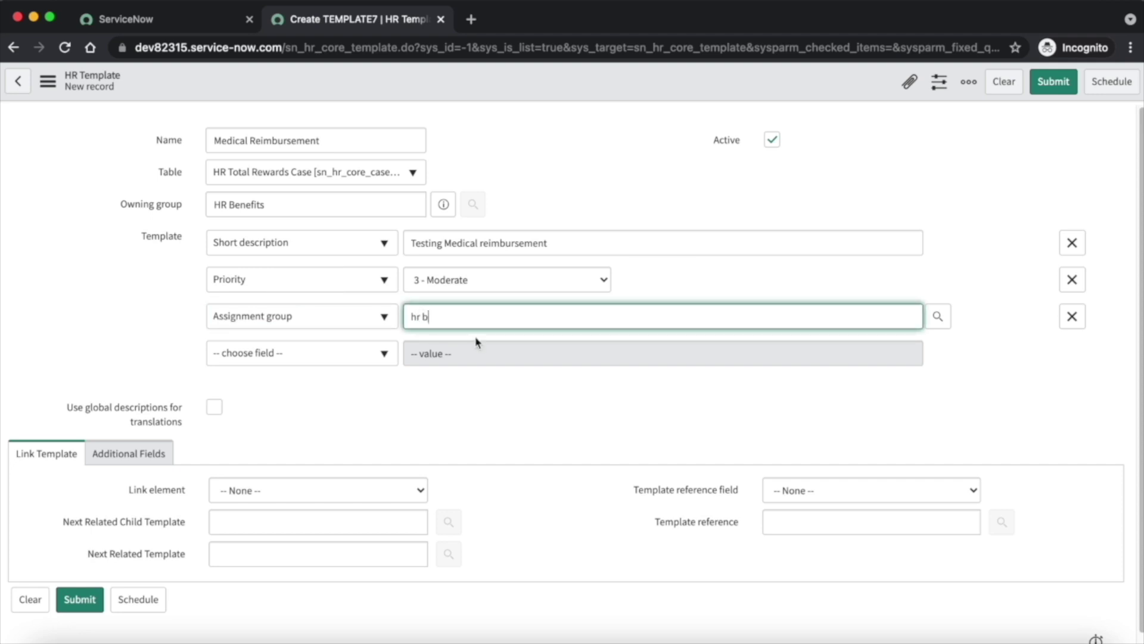
{"action": "type", "text": " b"}
{"action": "left_click", "coordinate": [474, 335]}
{"action": "left_click", "coordinate": [1053, 82]}
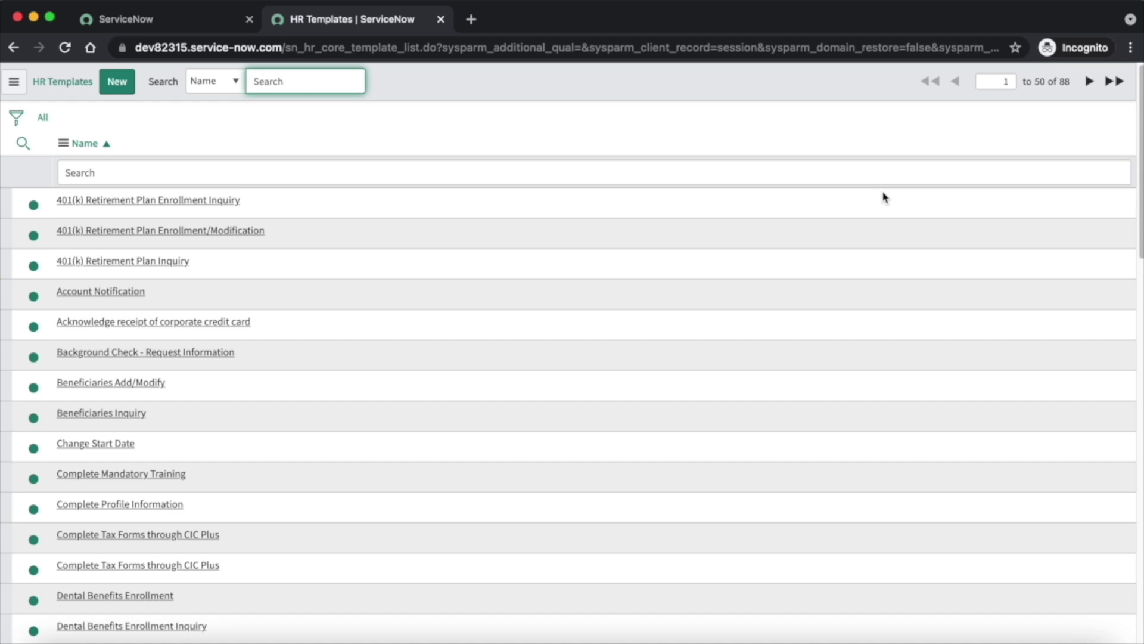
Step: Find HR Service Configuration in the ServiceNow navigator and open it in a new browser tab
{"action": "left_click", "coordinate": [138, 18]}
{"action": "left_click", "coordinate": [96, 132]}
{"action": "type", "text": "hr service con"}
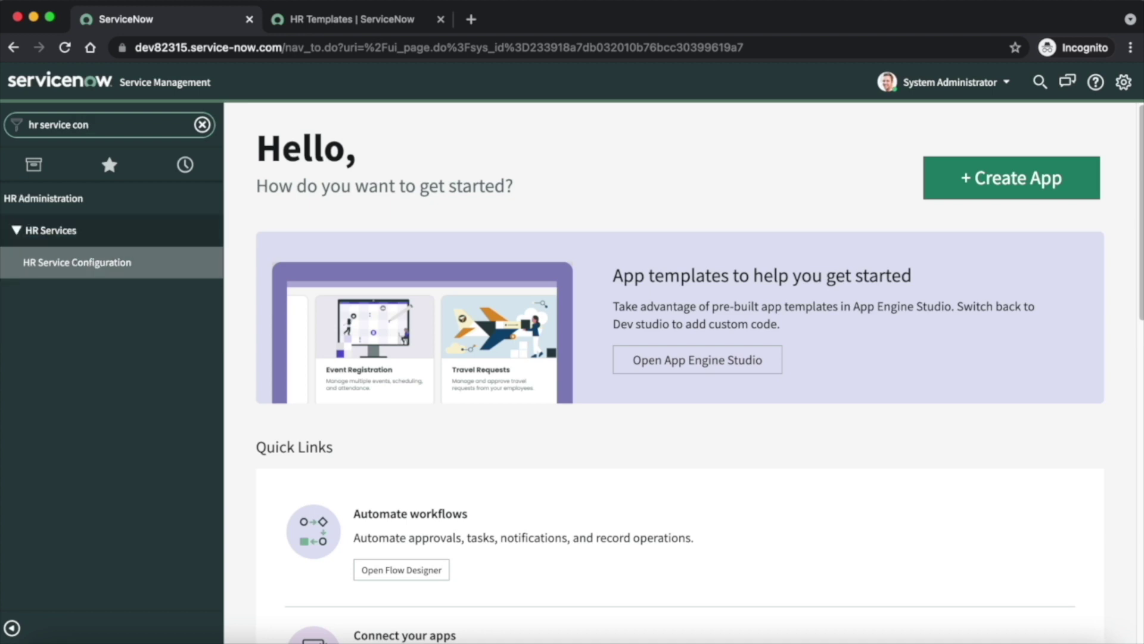
{"action": "left_click", "coordinate": [118, 271], "text": "super"}
{"action": "left_click", "coordinate": [526, 24]}
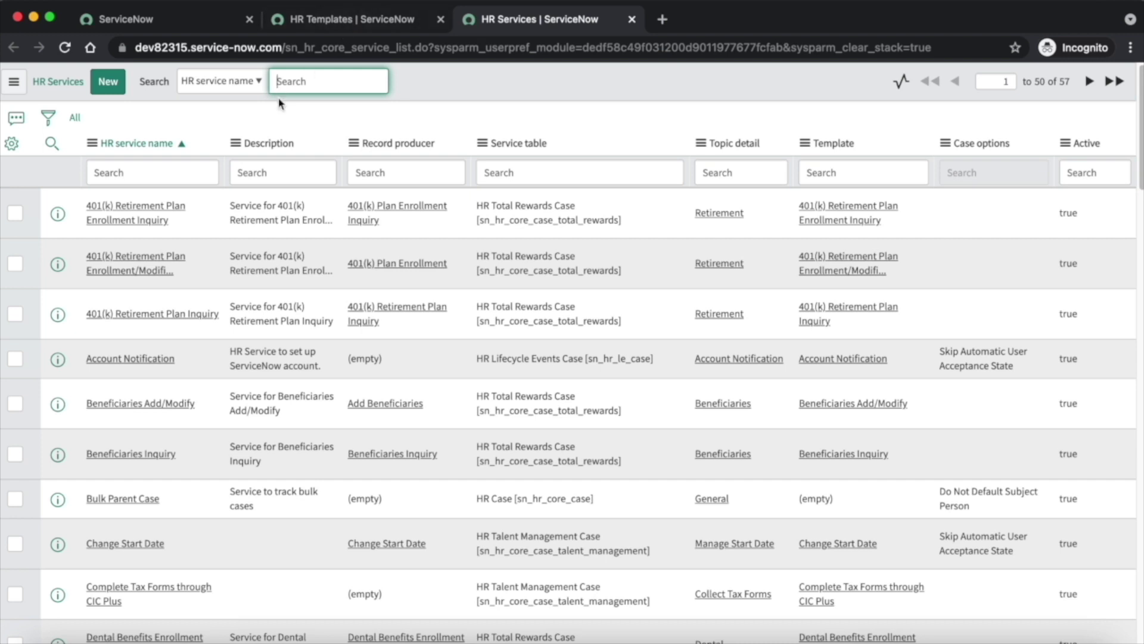
Step: Filter the HR services by names containing "medical" and open the Medical Reimbursement Inquiry record
{"action": "left_click", "coordinate": [141, 176]}
{"action": "type", "text": "*"}
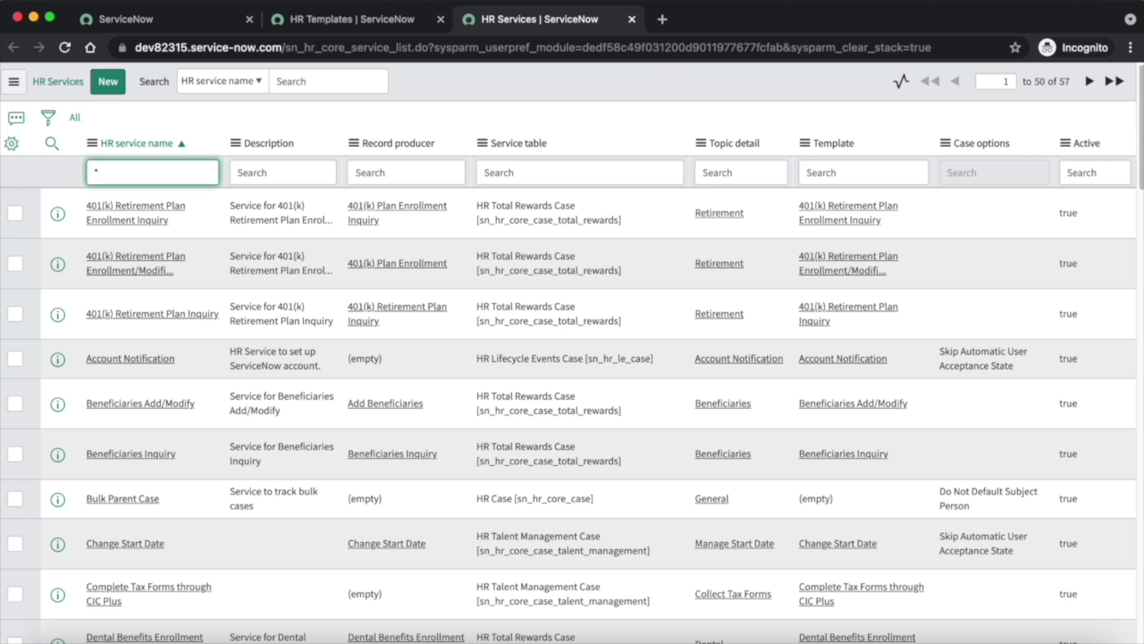
{"action": "type", "text": "medical"}
{"action": "key", "text": "Return"}
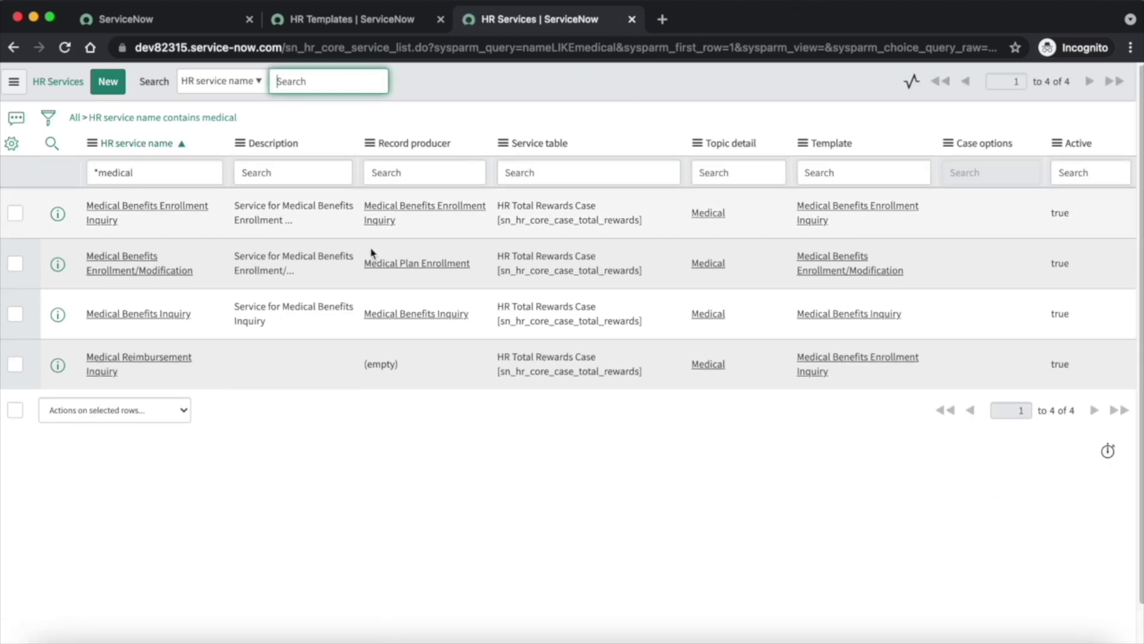
{"action": "left_click", "coordinate": [153, 361]}
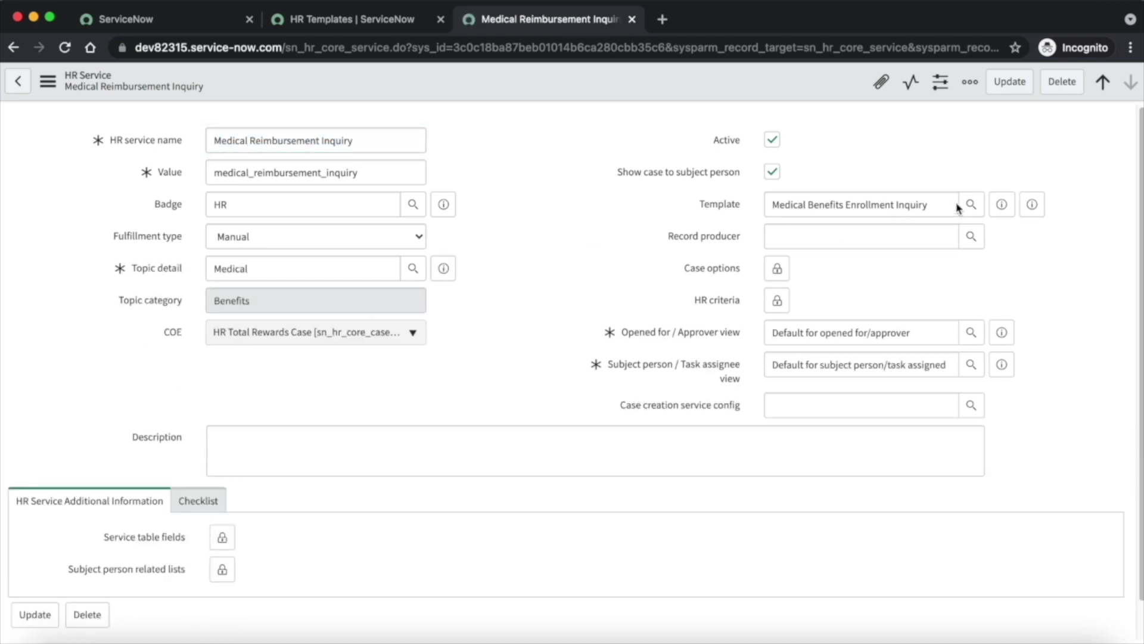
Step: Replace the Medical Reimbursement Inquiry service's template with Medical Reimbursement and save the record
{"action": "left_click_drag", "start_coordinate": [938, 205], "coordinate": [740, 207]}
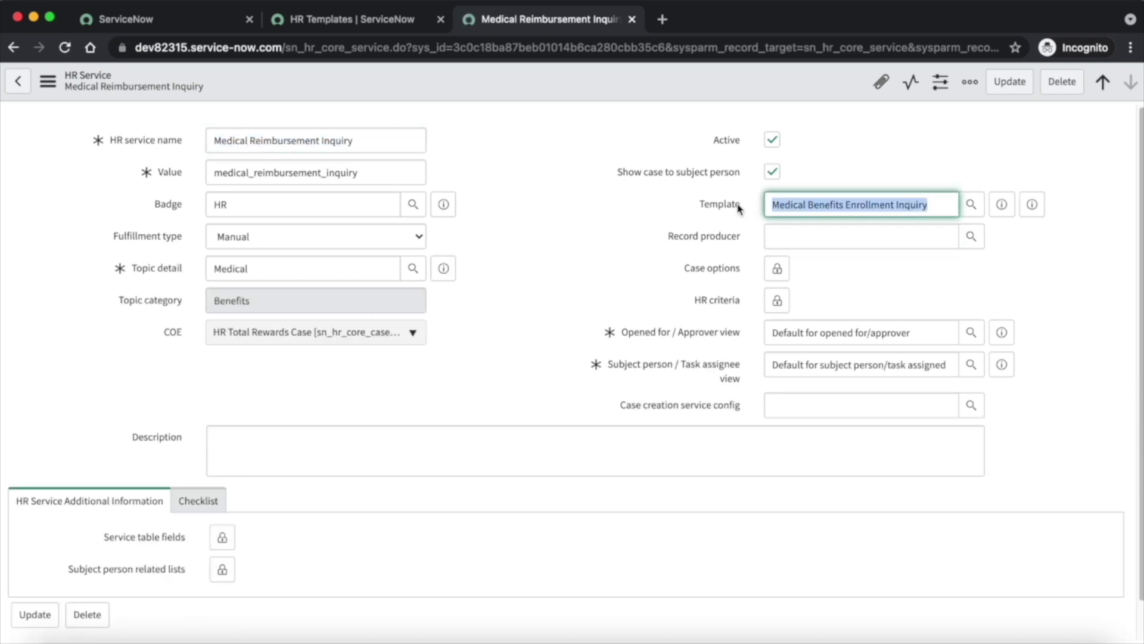
{"action": "key", "text": "BackSpace"}
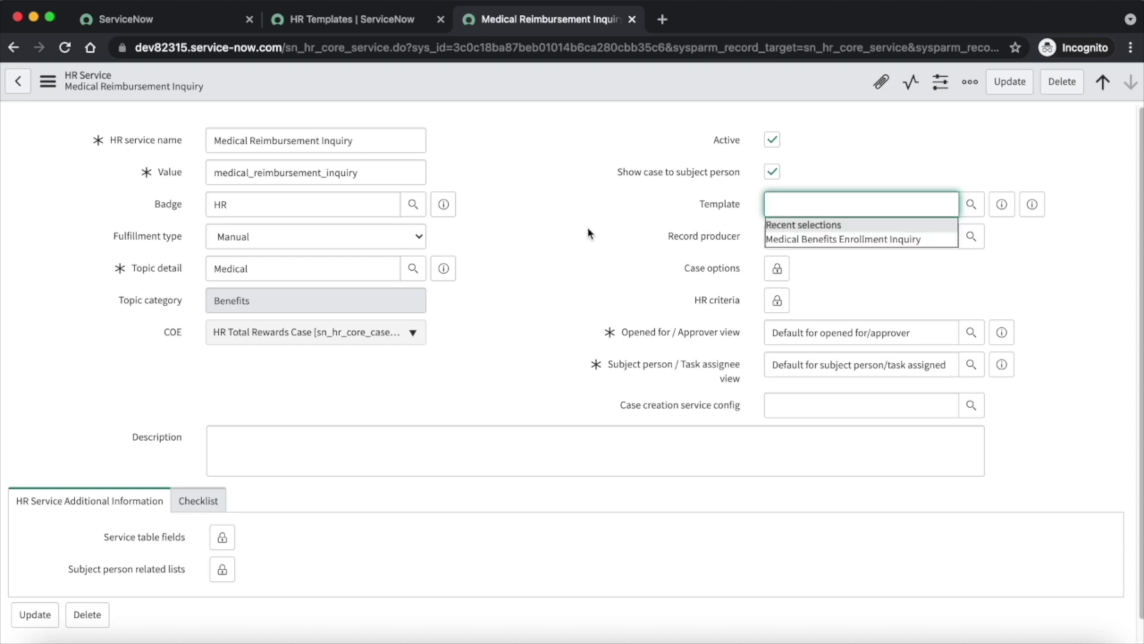
{"action": "left_click", "coordinate": [800, 202]}
{"action": "type", "text": "medic"}
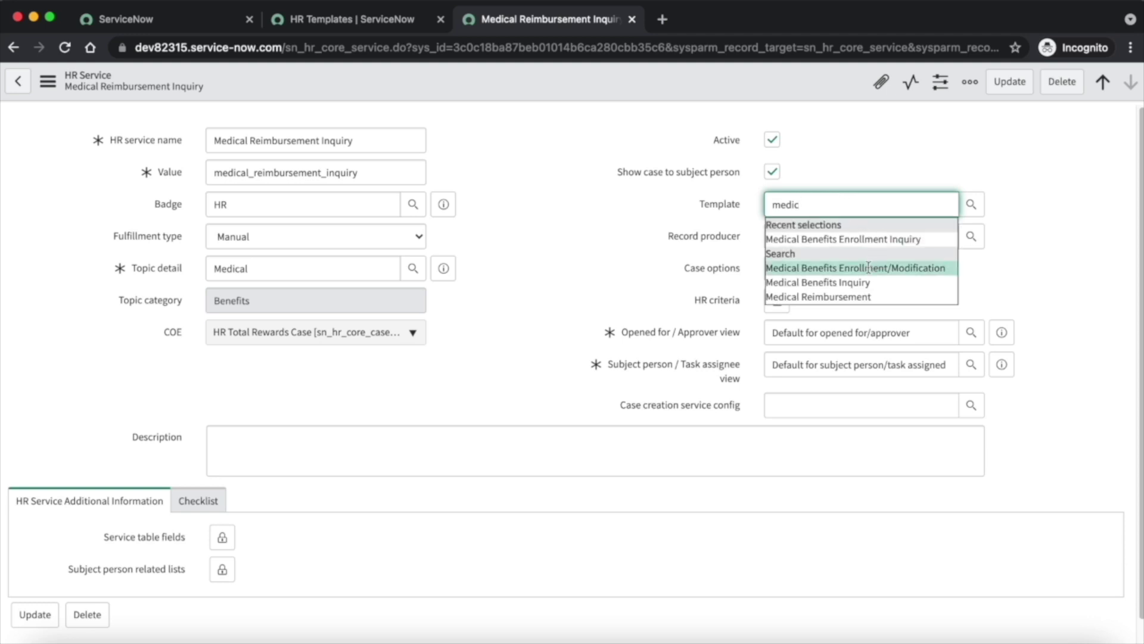
{"action": "left_click", "coordinate": [874, 298]}
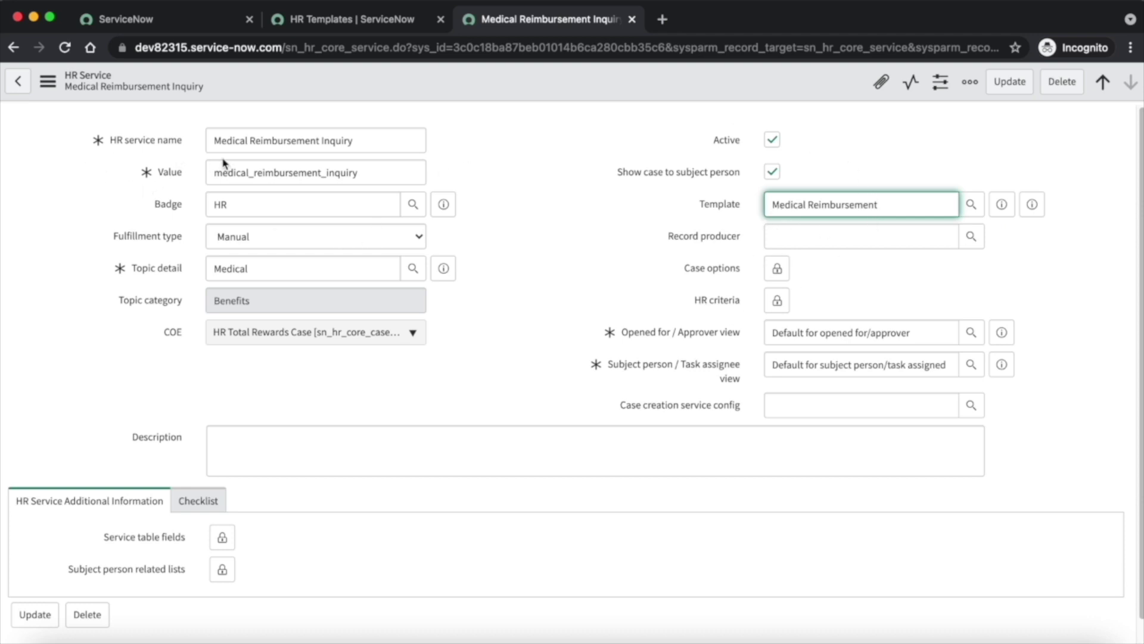
{"action": "right_click", "coordinate": [530, 91]}
{"action": "left_click", "coordinate": [553, 101]}
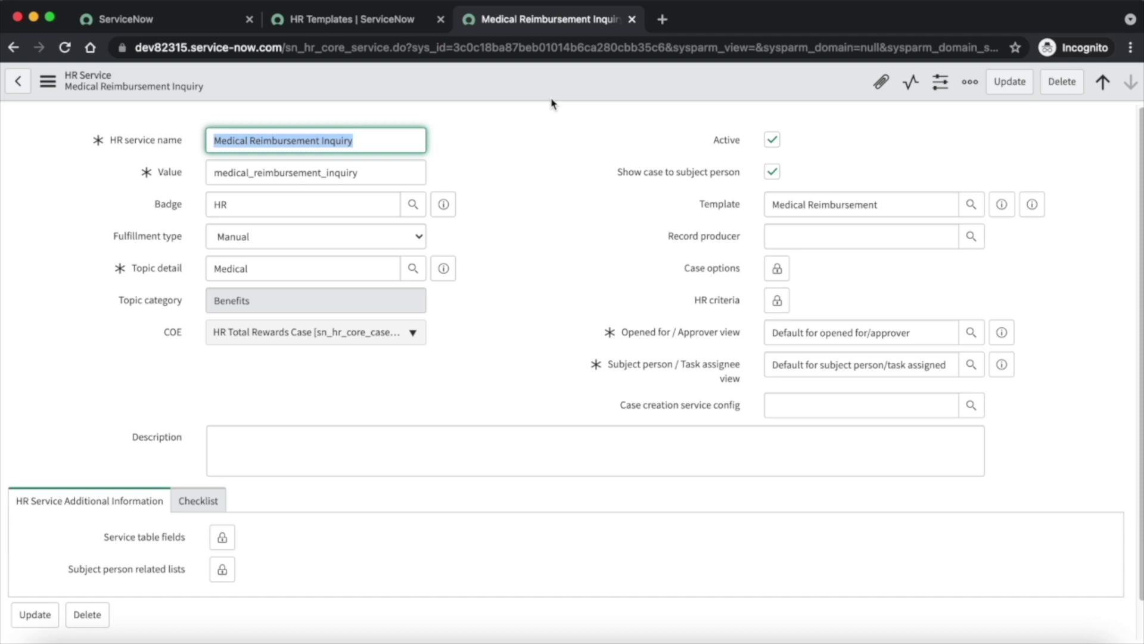
Step: Return to the ServiceNow home tab, find Create New Case under HR Case Management and open it
{"action": "left_click", "coordinate": [160, 23]}
{"action": "left_click", "coordinate": [115, 133]}
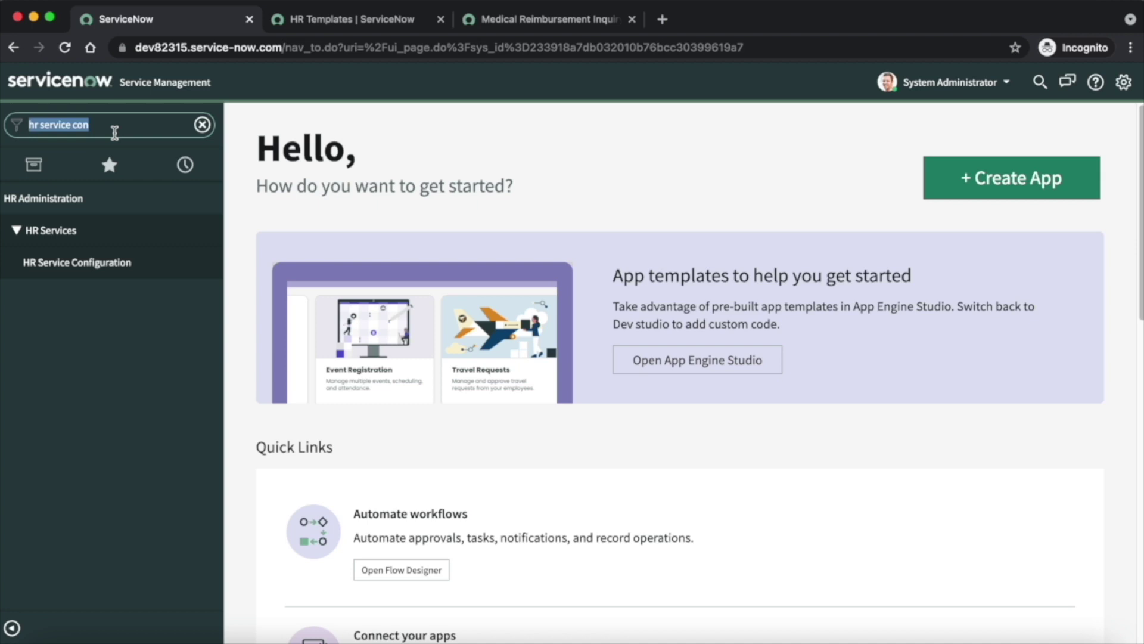
{"action": "type", "text": "create n"}
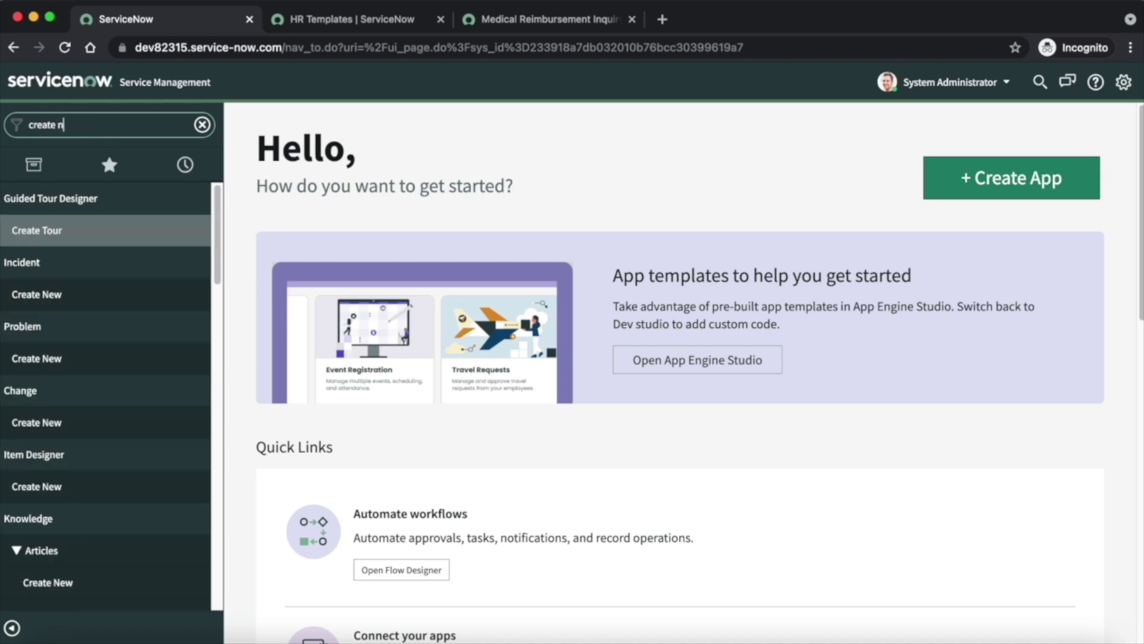
{"action": "type", "text": "ew ca"}
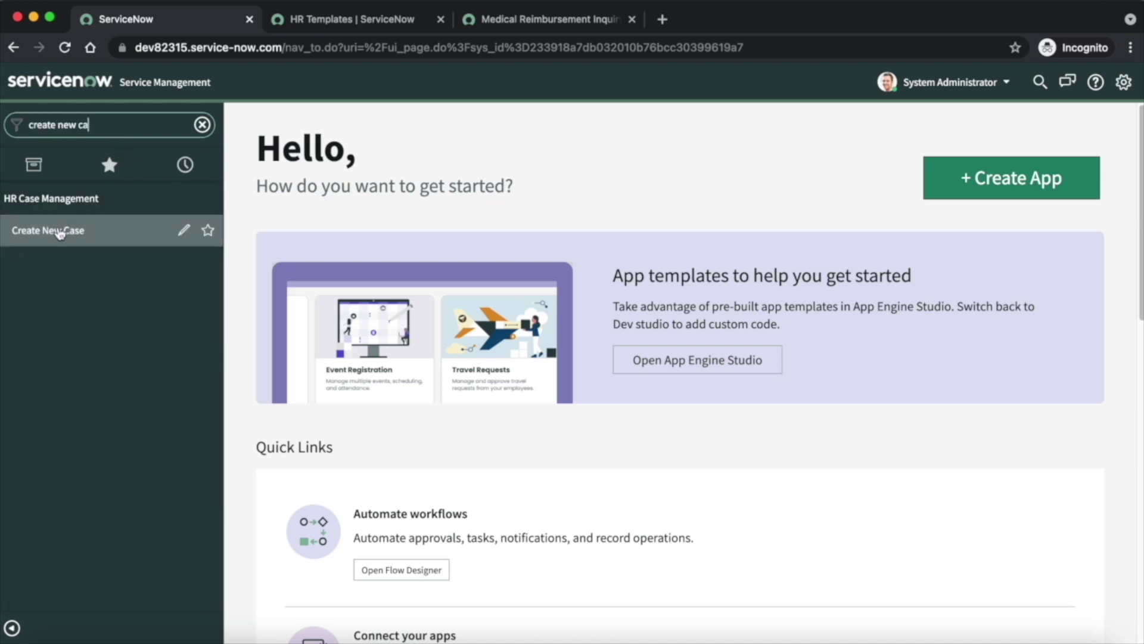
{"action": "left_click", "coordinate": [57, 235]}
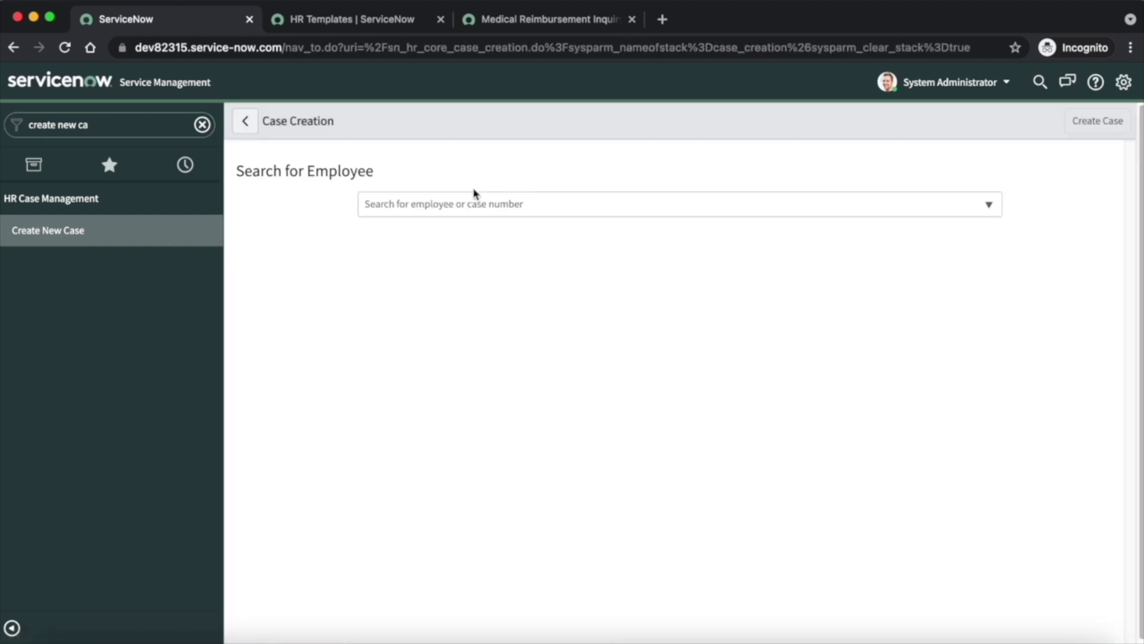
Step: Search for the employee by first name and select the matching Bangalore employee for the new case
{"action": "left_click", "coordinate": [467, 204]}
{"action": "type", "text": "abel"}
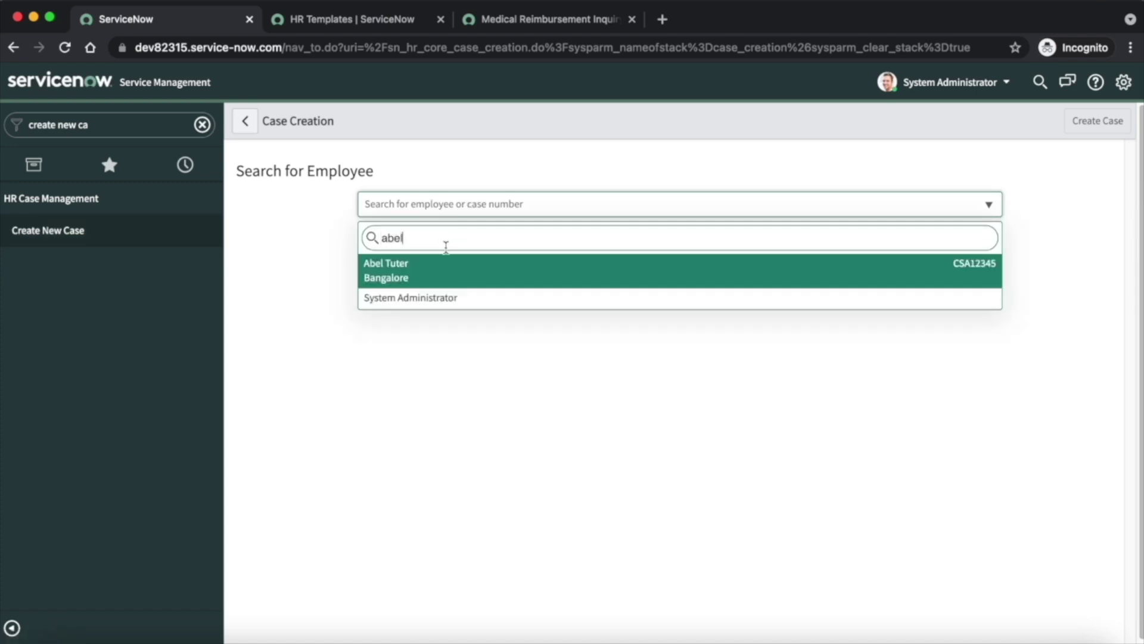
{"action": "left_click", "coordinate": [454, 275]}
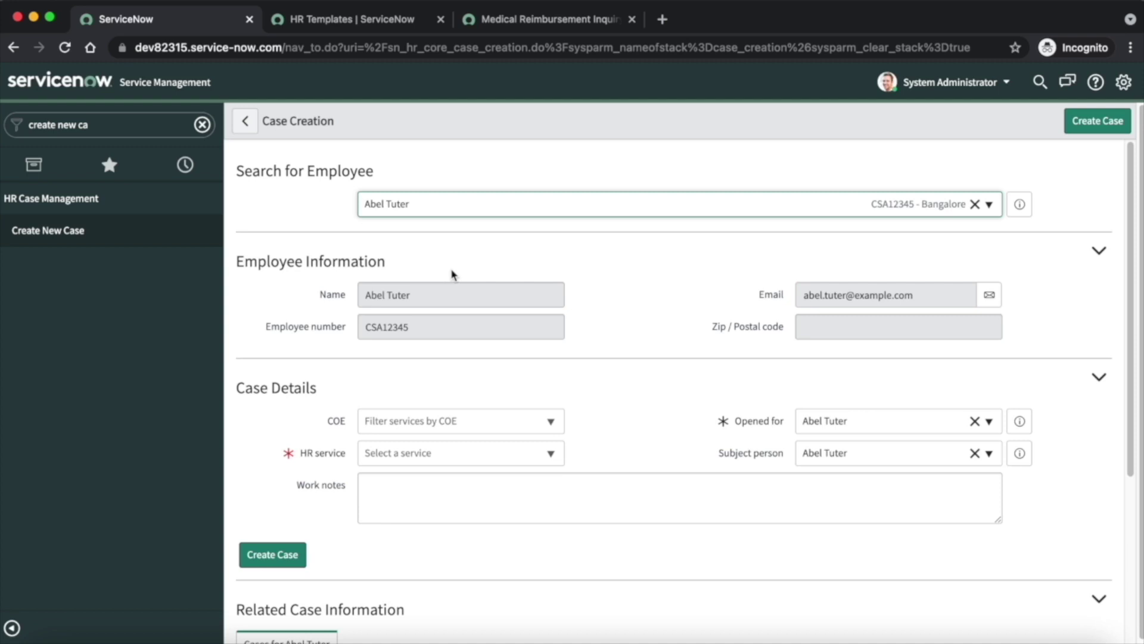
Step: Set the COE to HR Total Rewards Case and the HR service to Medical Reimbursement Inquiry, and create the case
{"action": "left_click", "coordinate": [494, 424]}
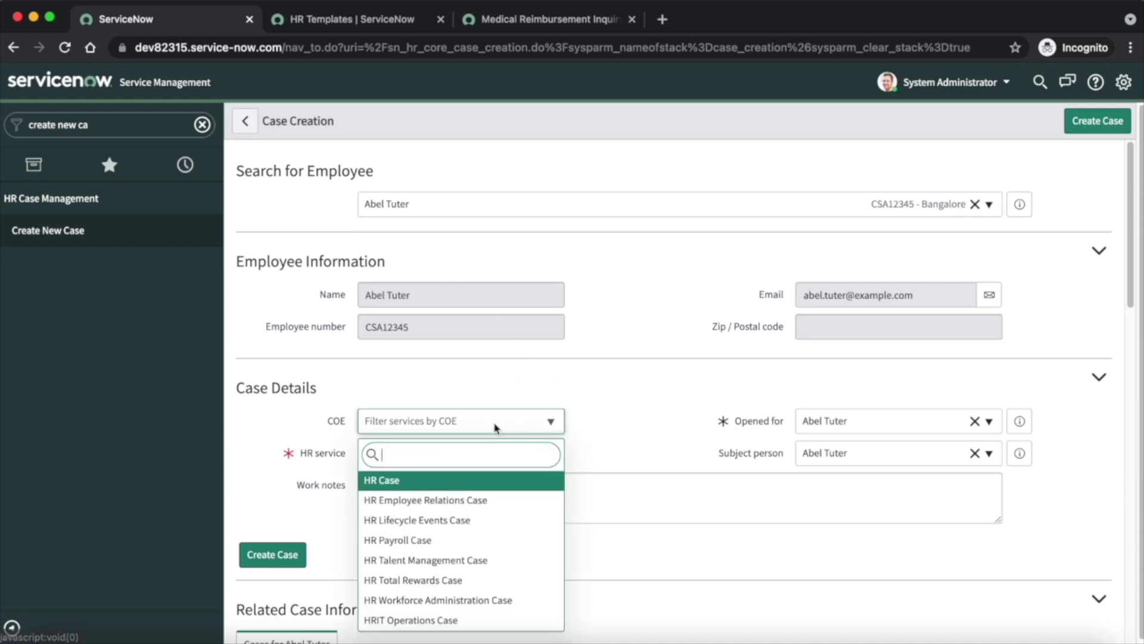
{"action": "type", "text": "hr to"}
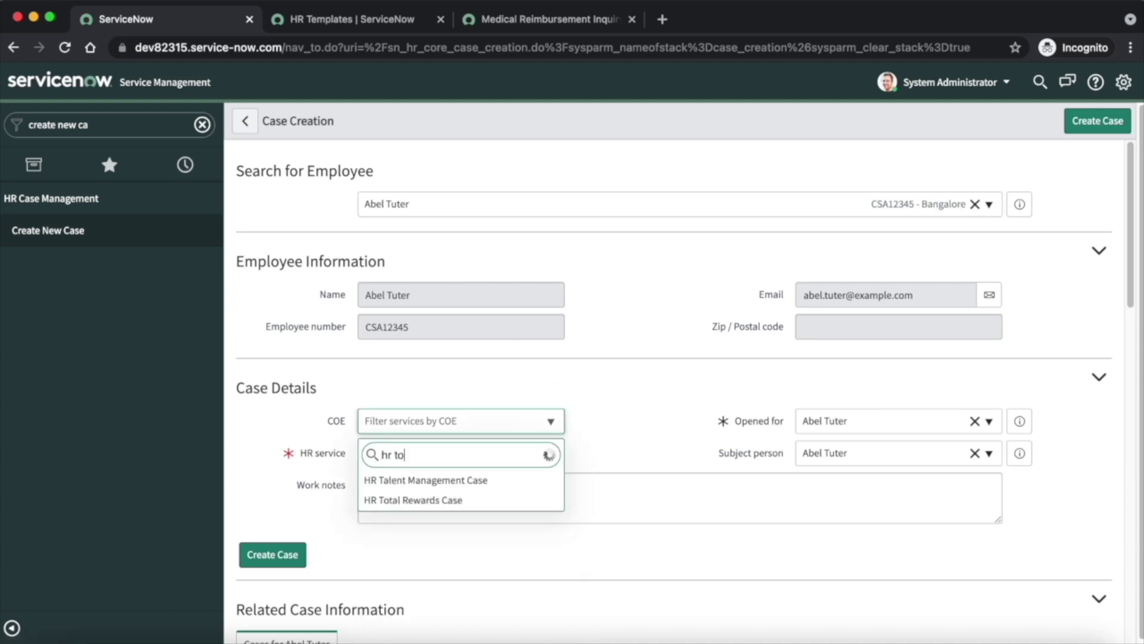
{"action": "type", "text": "t"}
{"action": "left_click", "coordinate": [486, 484]}
{"action": "left_click", "coordinate": [401, 463]}
{"action": "type", "text": "medical"}
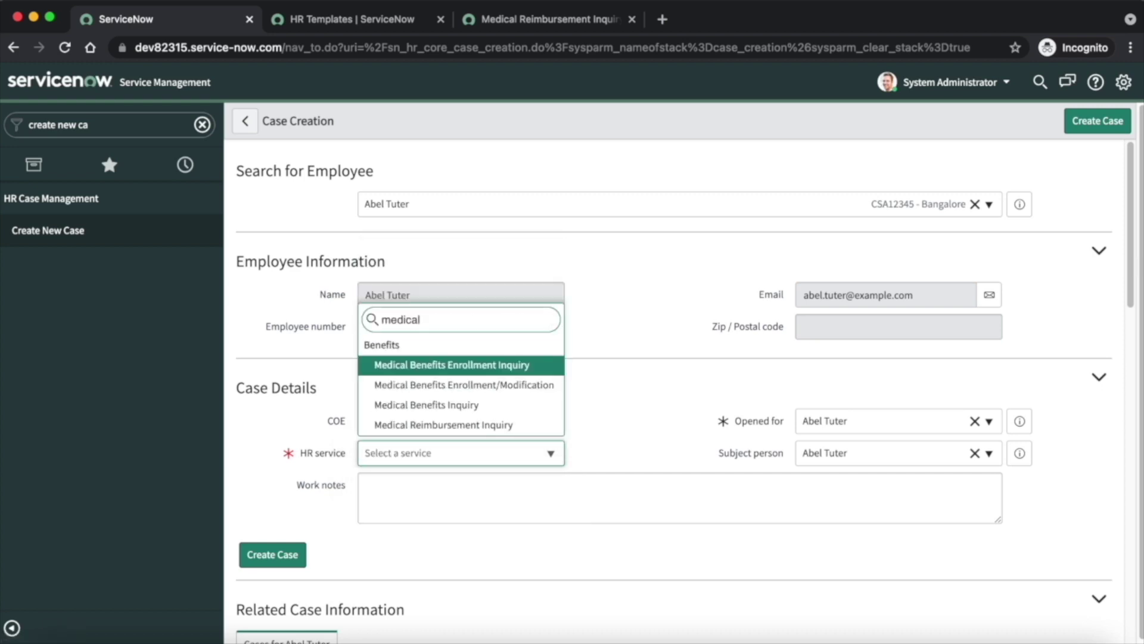
{"action": "left_click", "coordinate": [502, 427]}
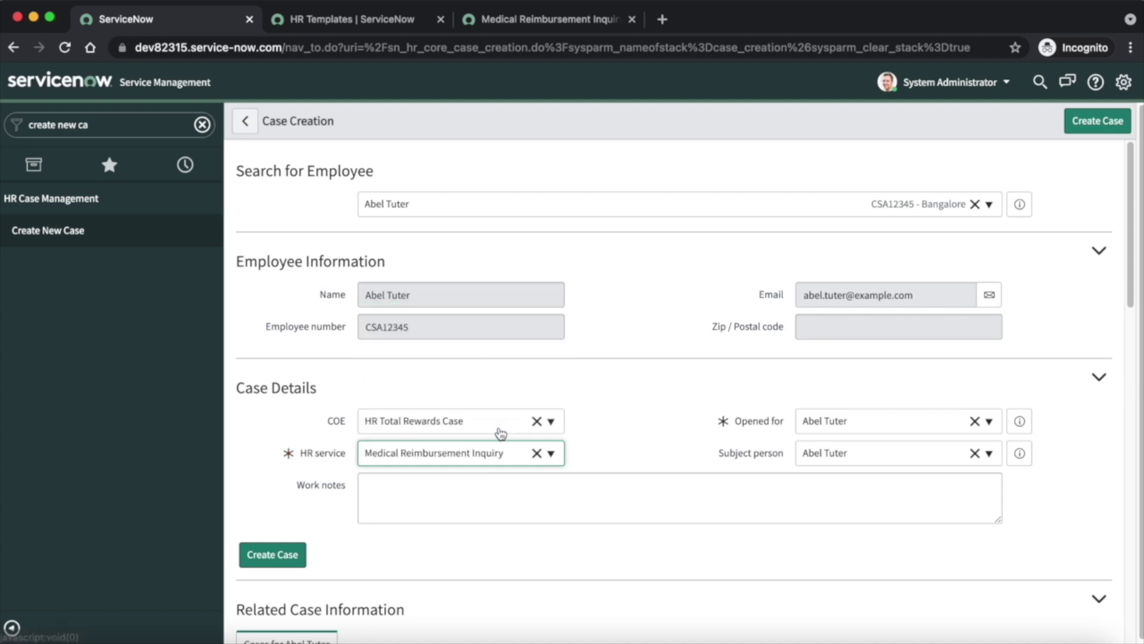
{"action": "left_click", "coordinate": [285, 560]}
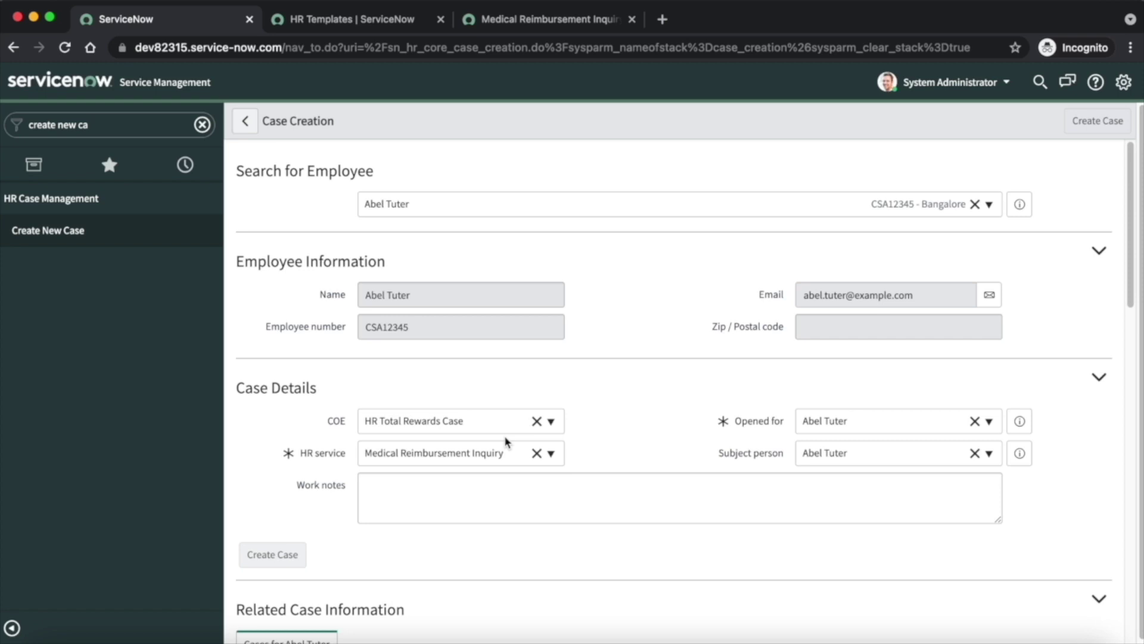